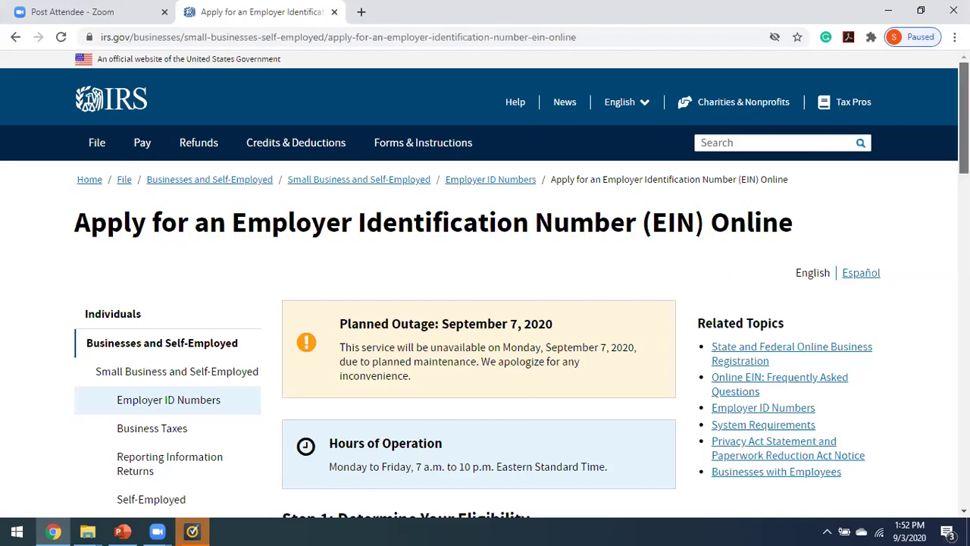
Review the EIN application page's eligibility rules, application steps, employer tax responsibilities and exempt organization information.
scroll(485, 284, down, 3)
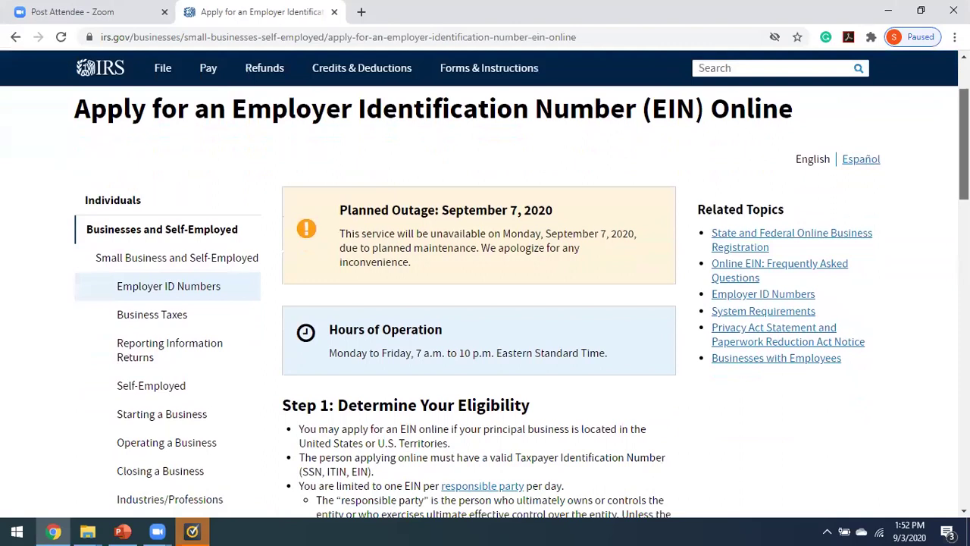
scroll(485, 284, down, 3)
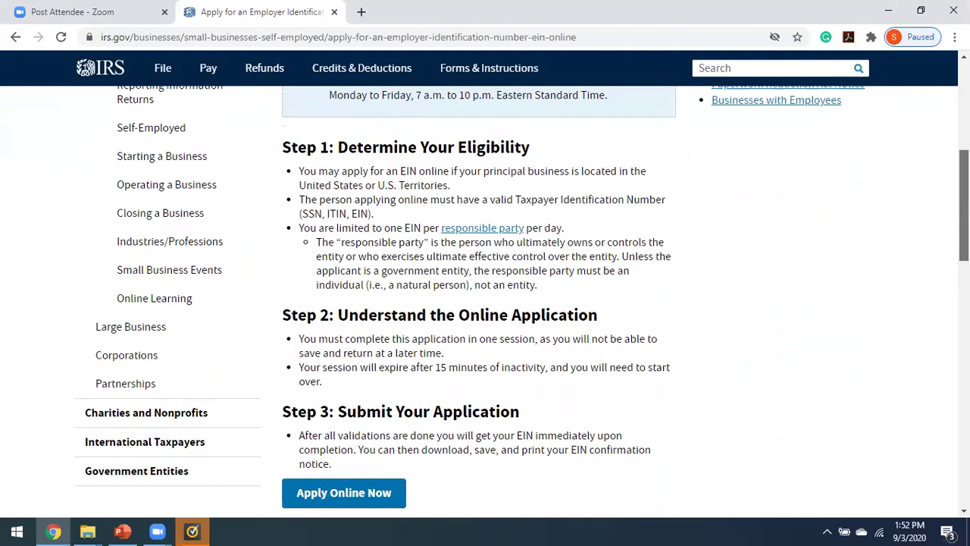
scroll(485, 284, down, 3)
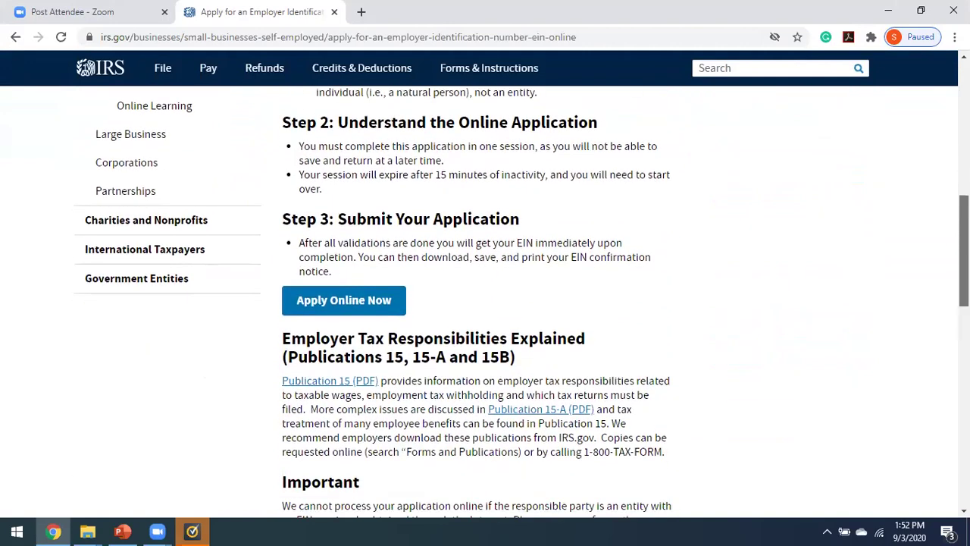
scroll(485, 303, down, 2)
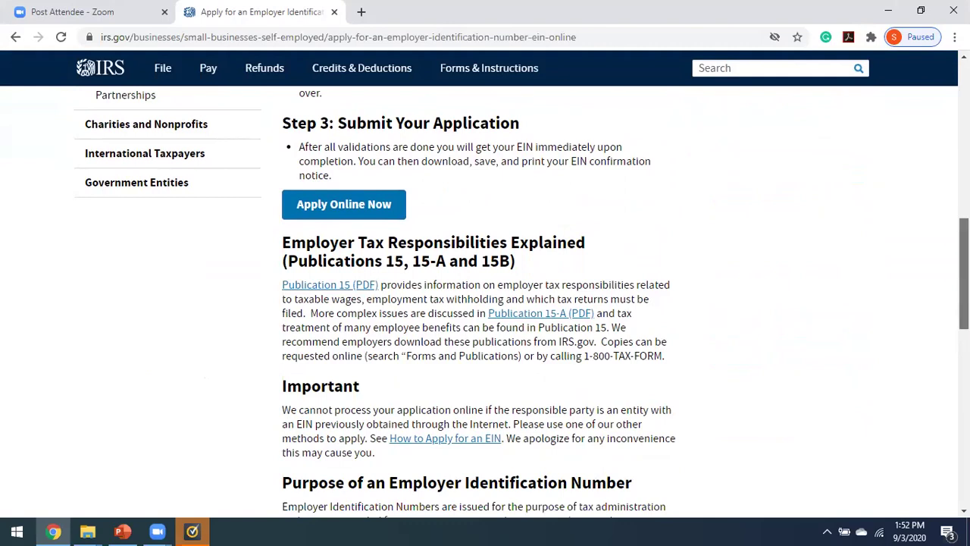
scroll(485, 303, down, 2)
scroll(485, 303, down, 1)
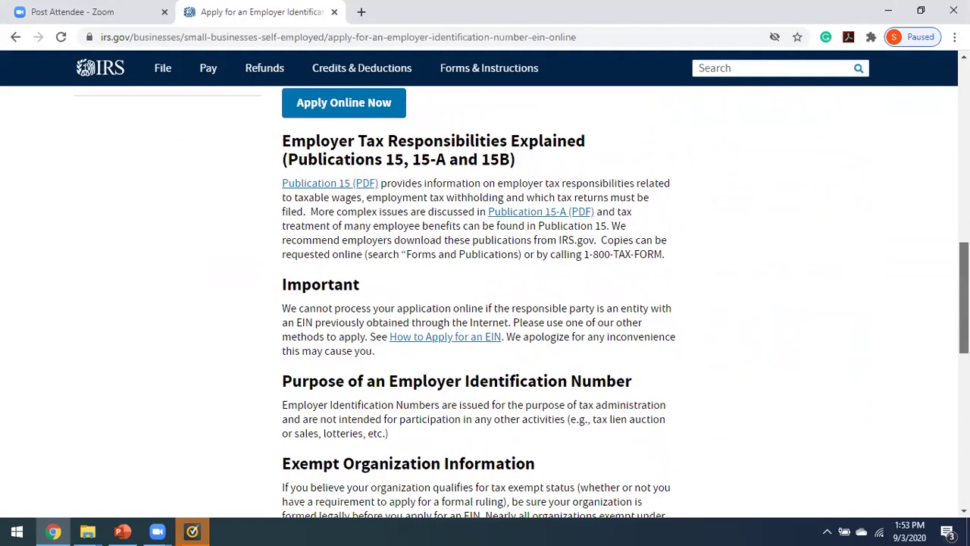
scroll(485, 303, down, 3)
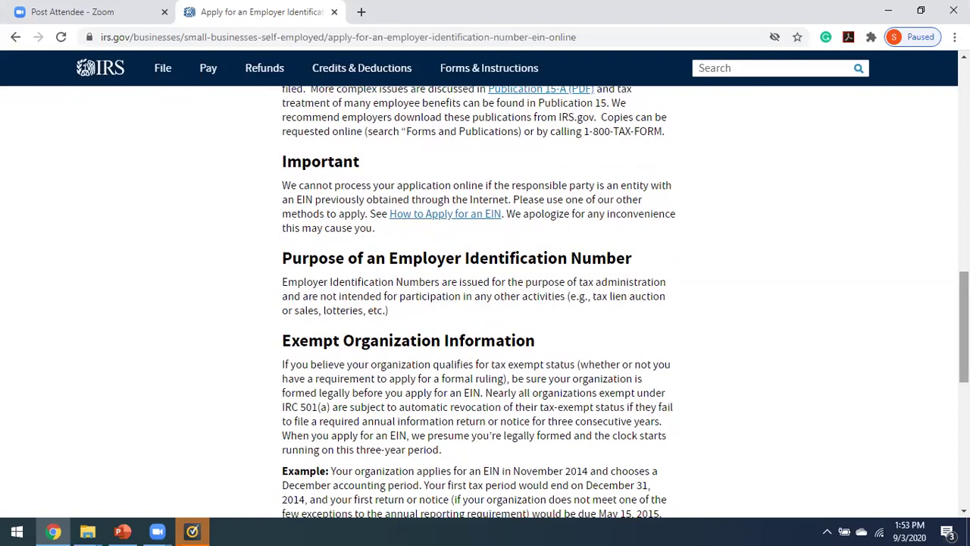
scroll(485, 303, down, 1)
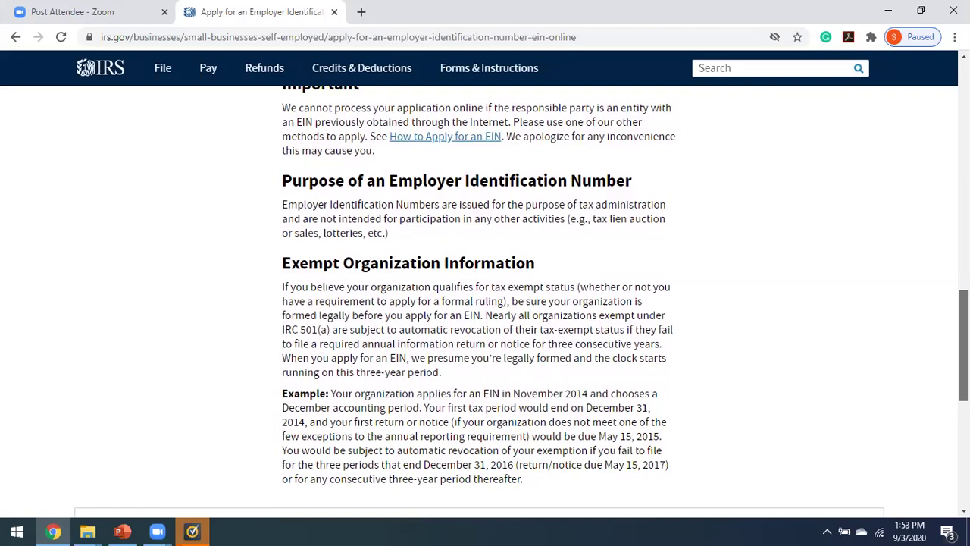
scroll(962, 344, down, 1)
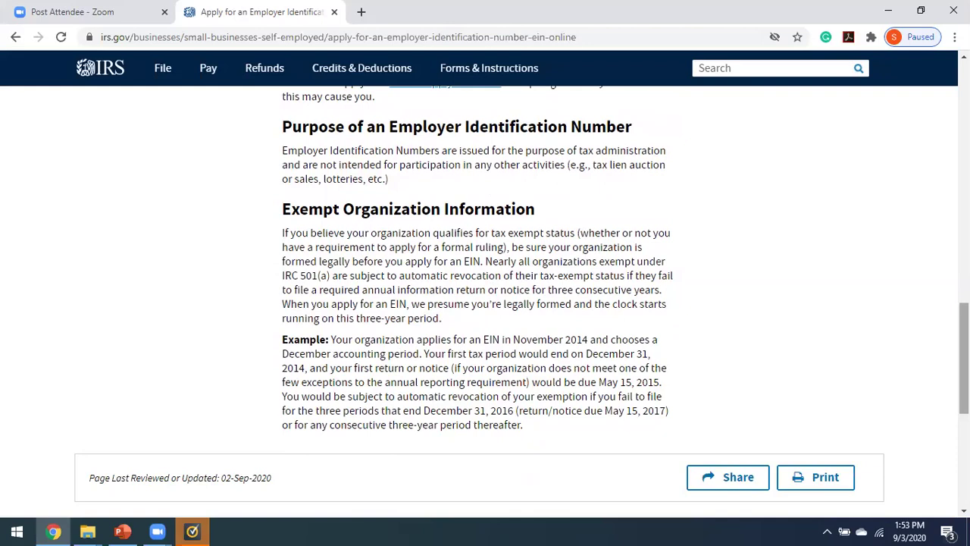
Start the online EIN application, accept the authorized-use notice and begin the application in the EIN Assistant.
drag(964, 357, 963, 252)
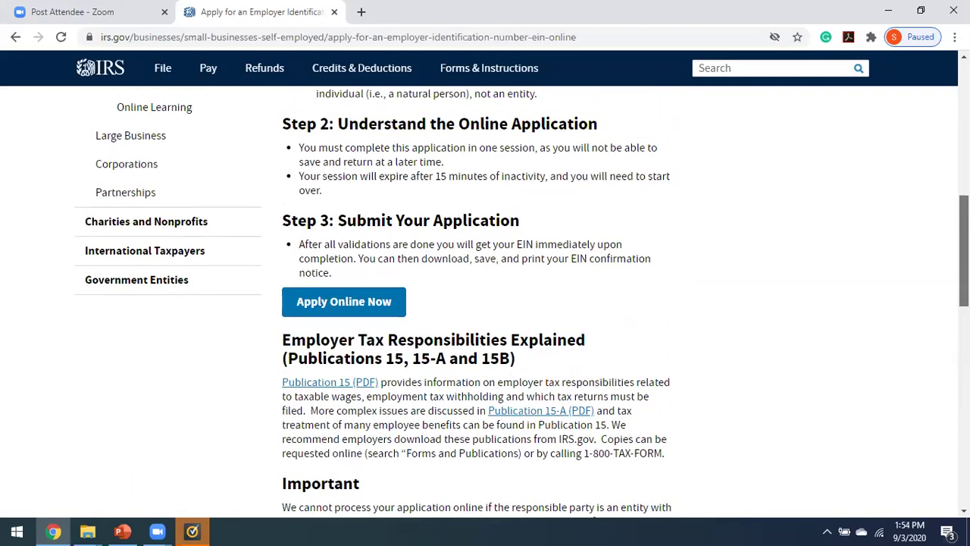
click(342, 303)
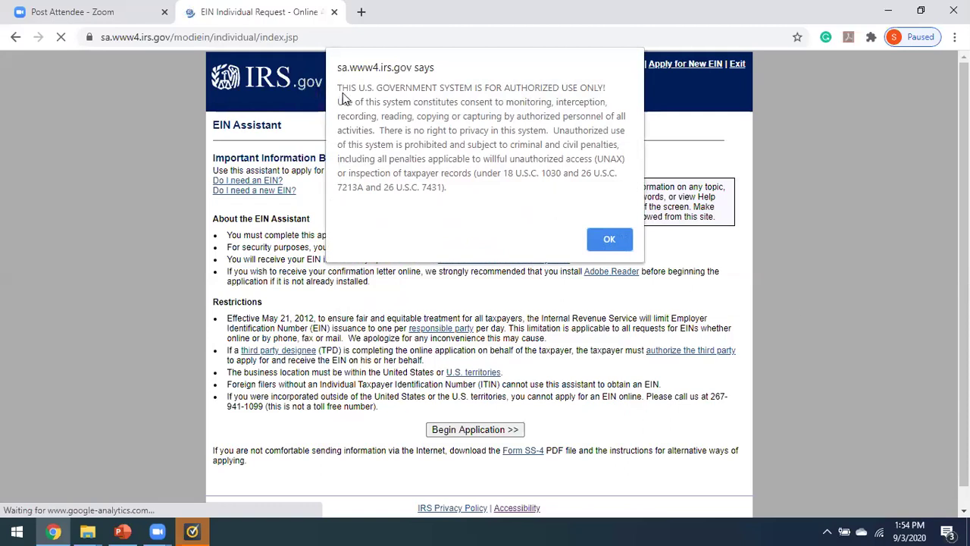
click(608, 248)
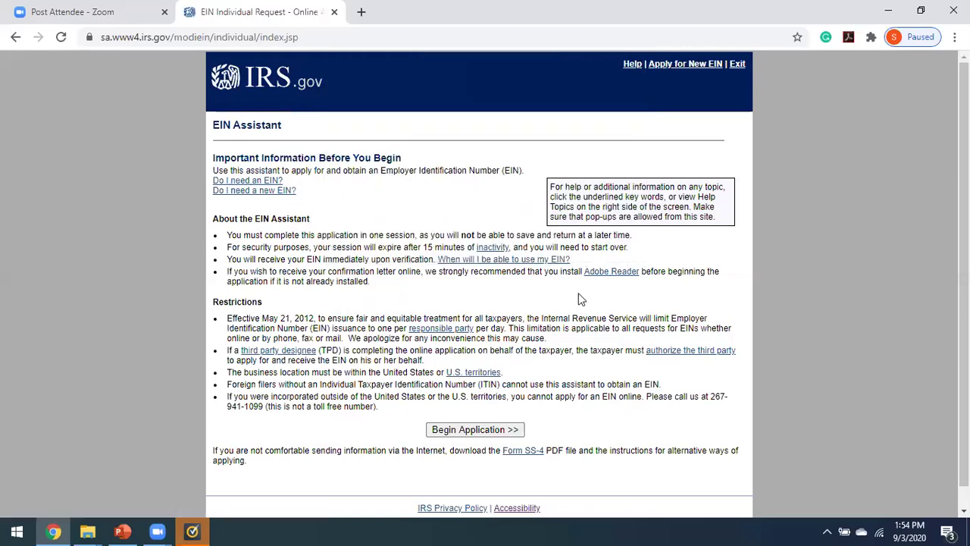
click(485, 430)
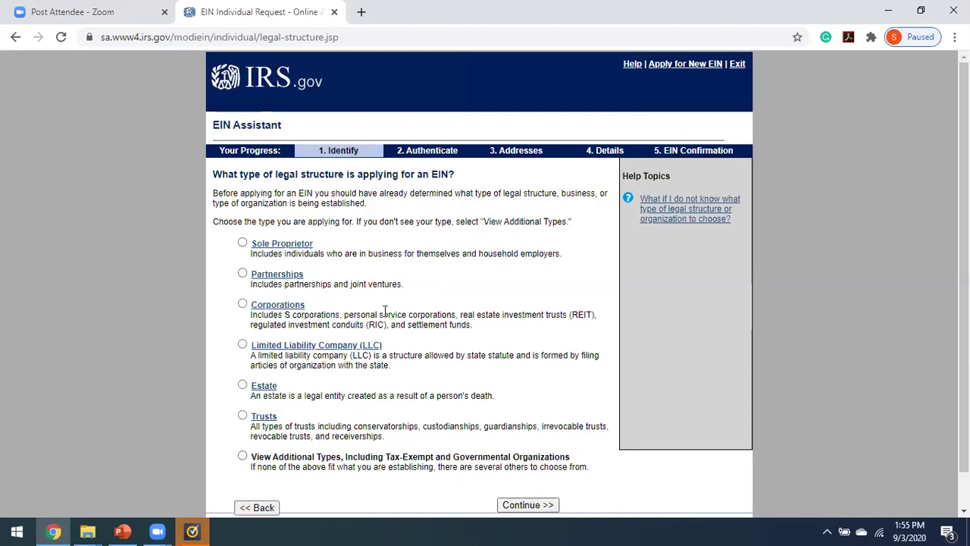
Select Corporations as the type of legal structure applying for the EIN and continue.
click(242, 304)
click(521, 508)
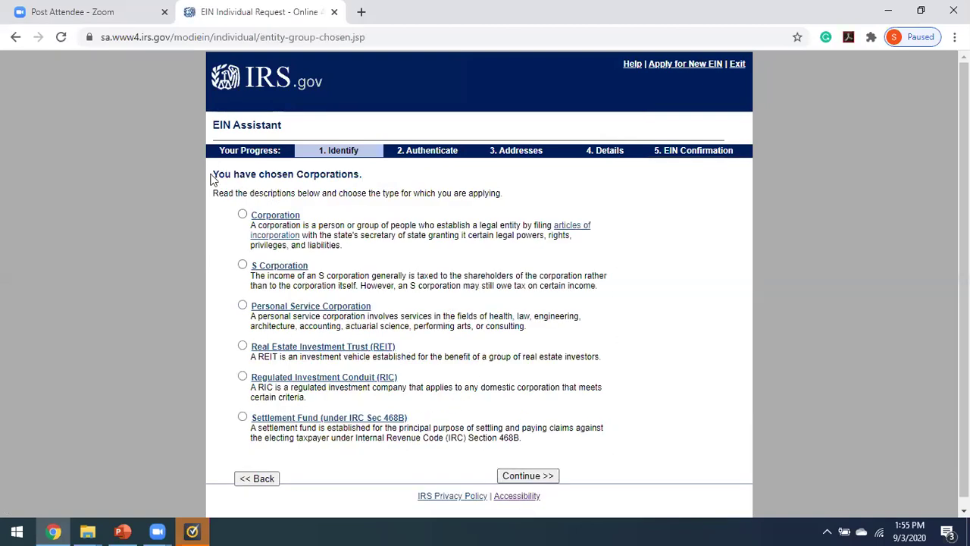
drag(214, 175, 371, 182)
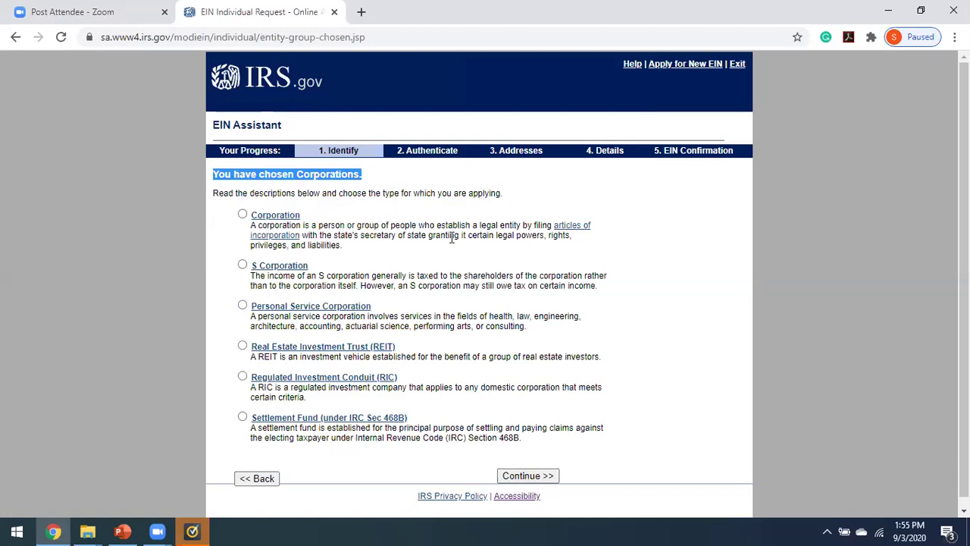
Choose Corporation as the specific corporation type, review its description and confirm the selection.
click(241, 216)
click(252, 226)
drag(253, 225, 600, 232)
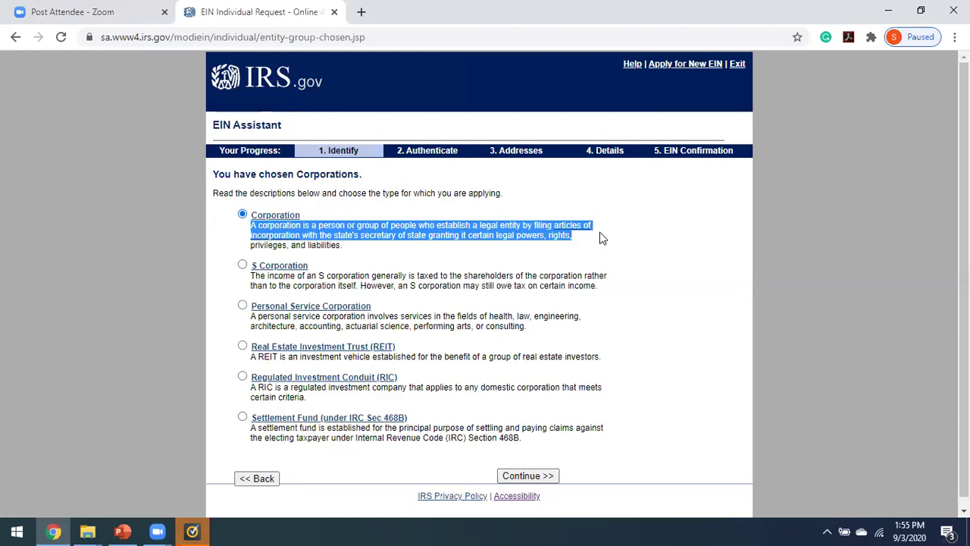
drag(602, 241, 603, 252)
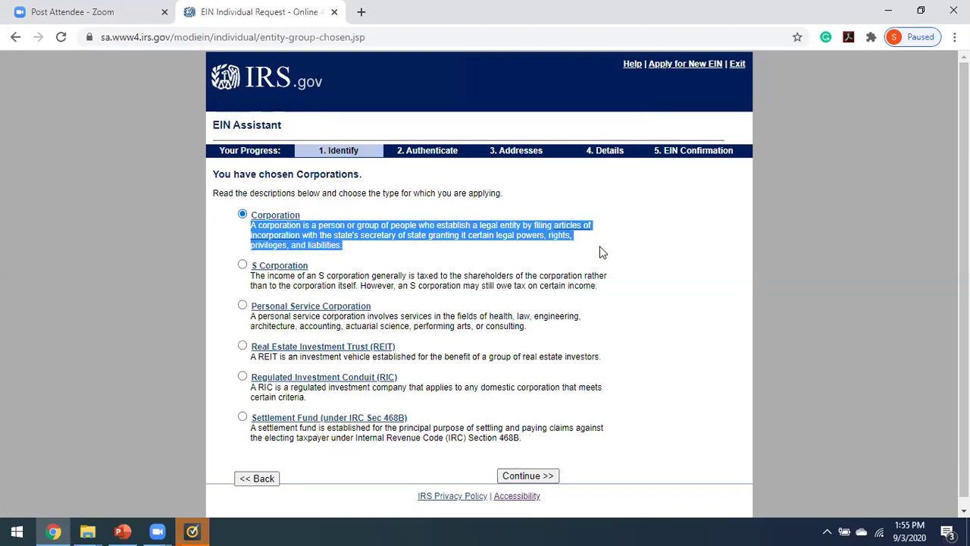
click(382, 254)
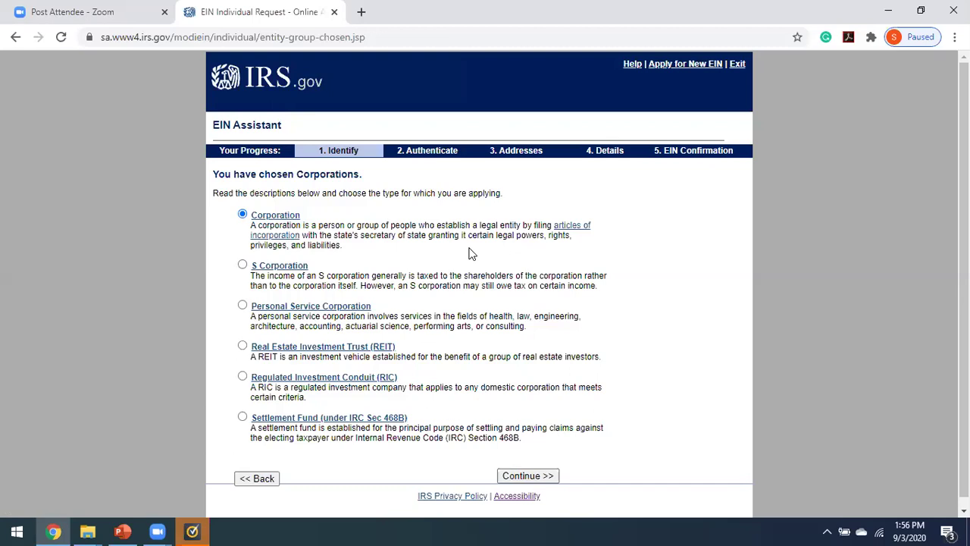
click(528, 475)
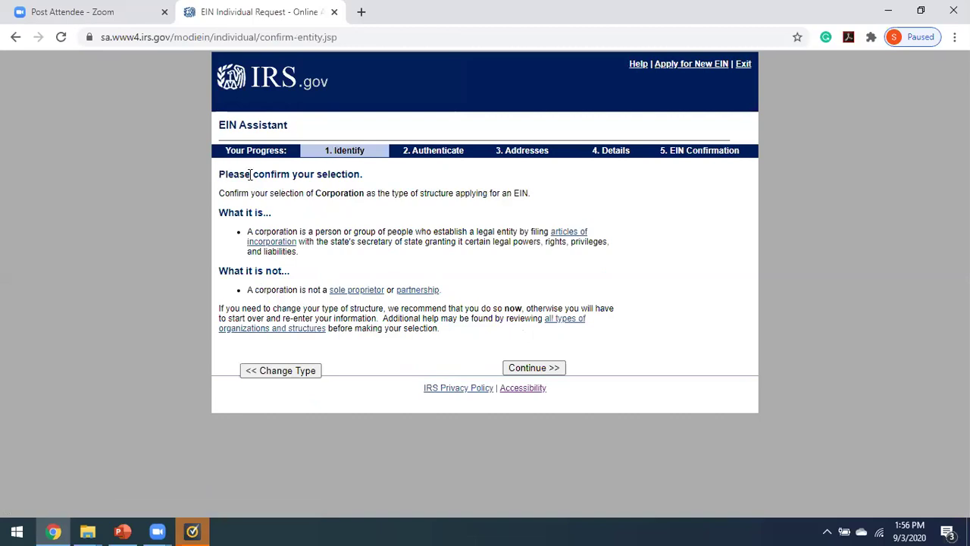
drag(219, 174, 371, 181)
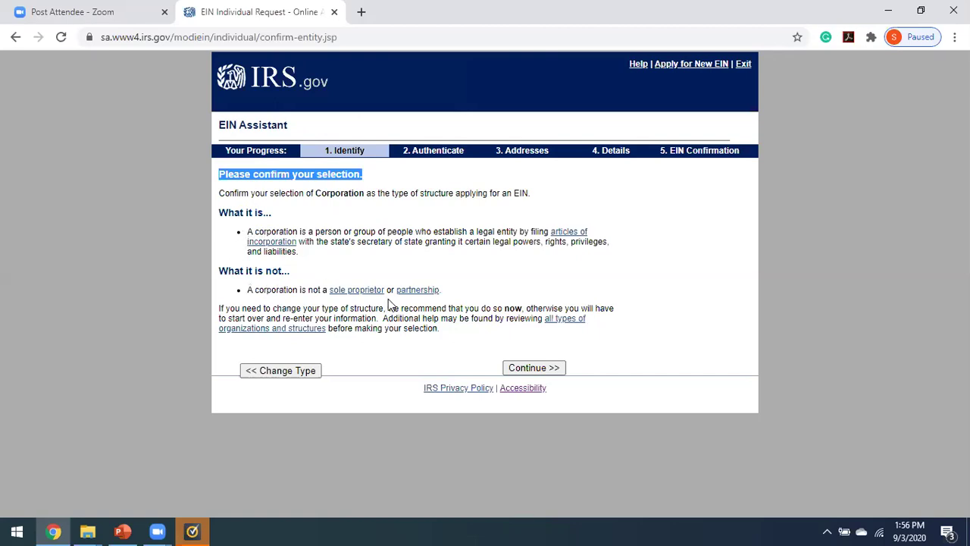
click(546, 367)
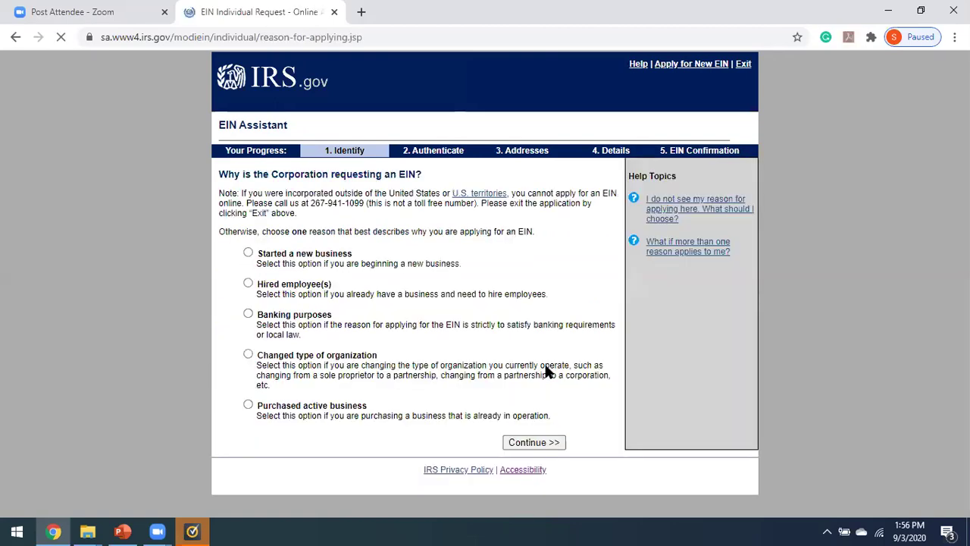
Give "Started a new business" as the reason for requesting the EIN, continue, and dismiss the webcam access notification.
drag(219, 173, 412, 173)
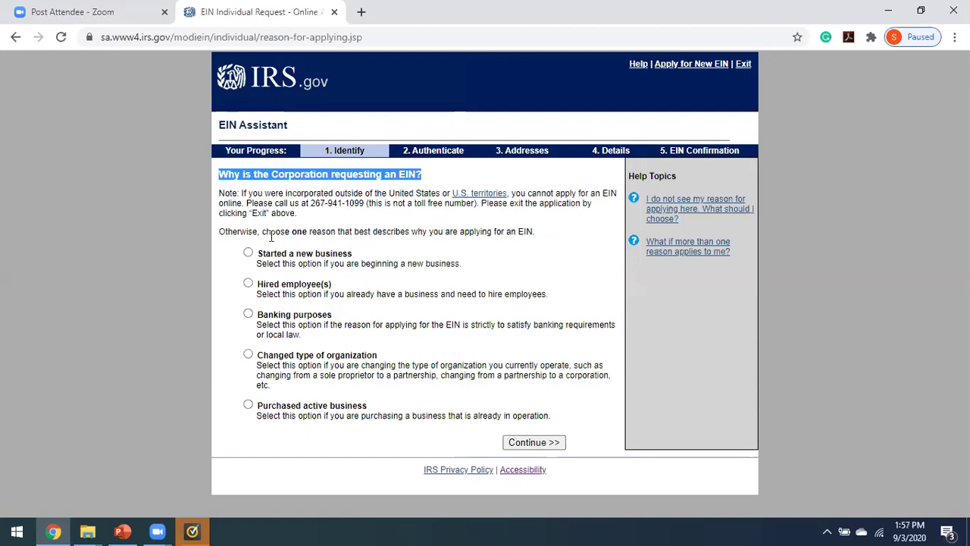
double_click(298, 231)
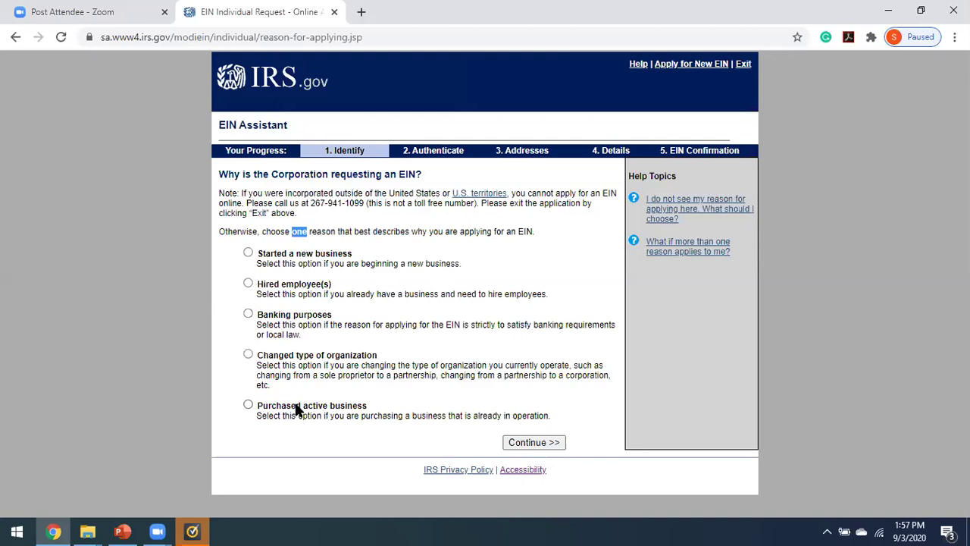
click(247, 253)
click(534, 443)
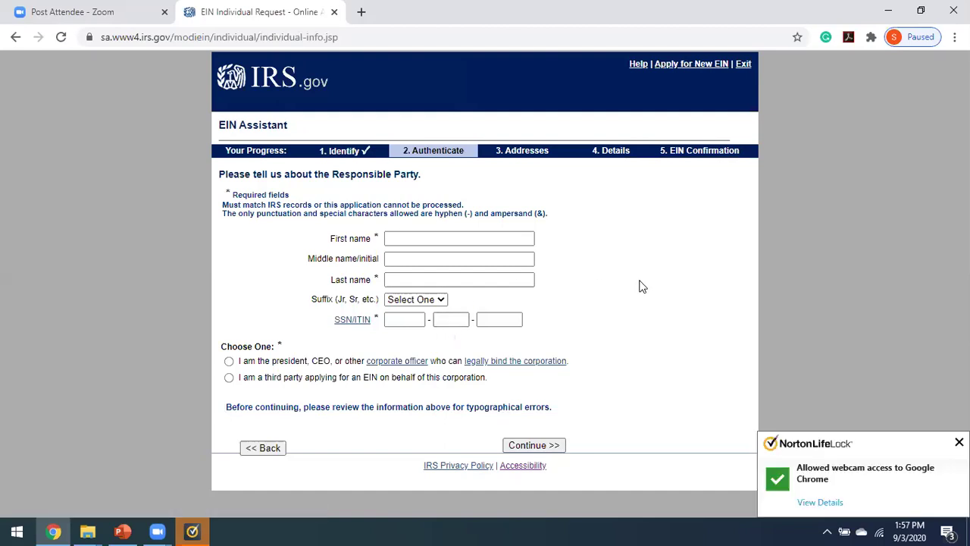
click(958, 441)
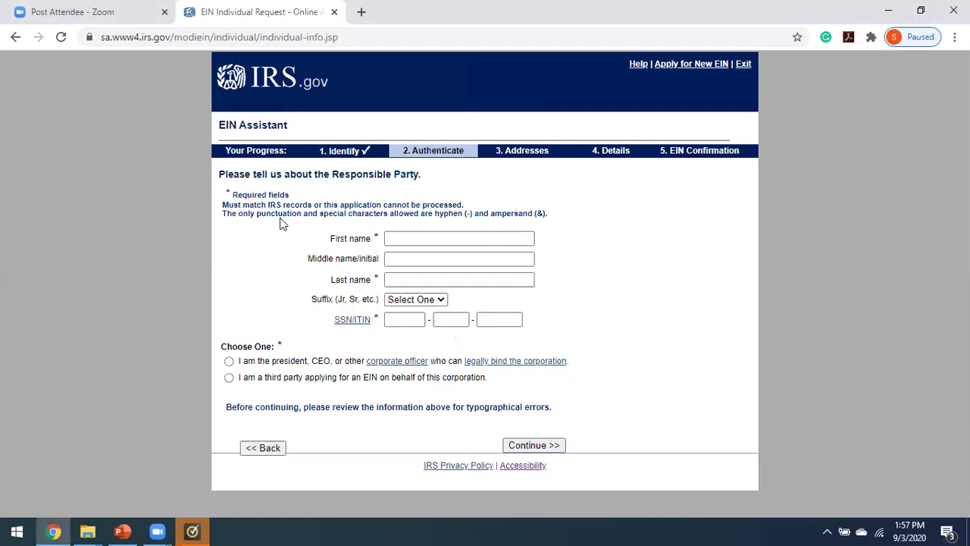
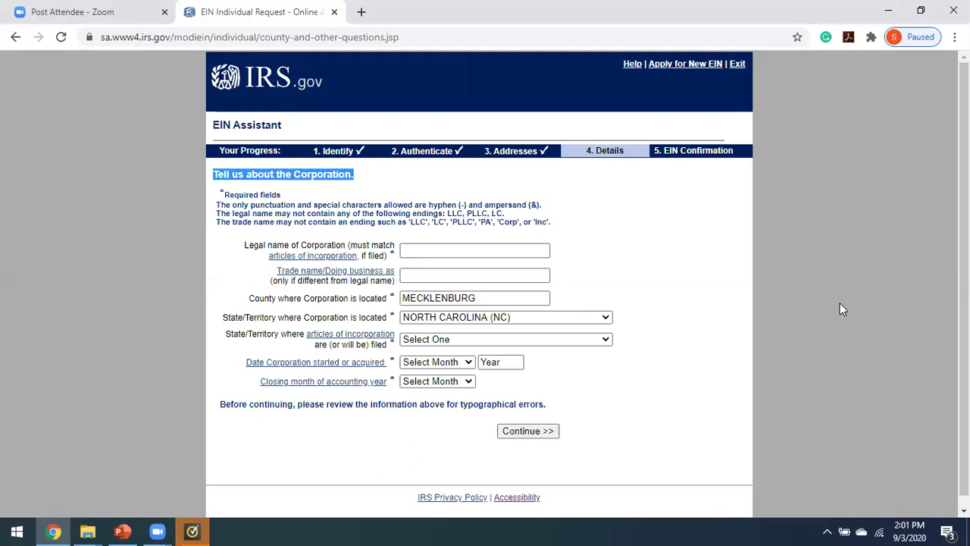
Enter "The CMM Foundation Incorporated" as the legal name of the corporation.
click(513, 250)
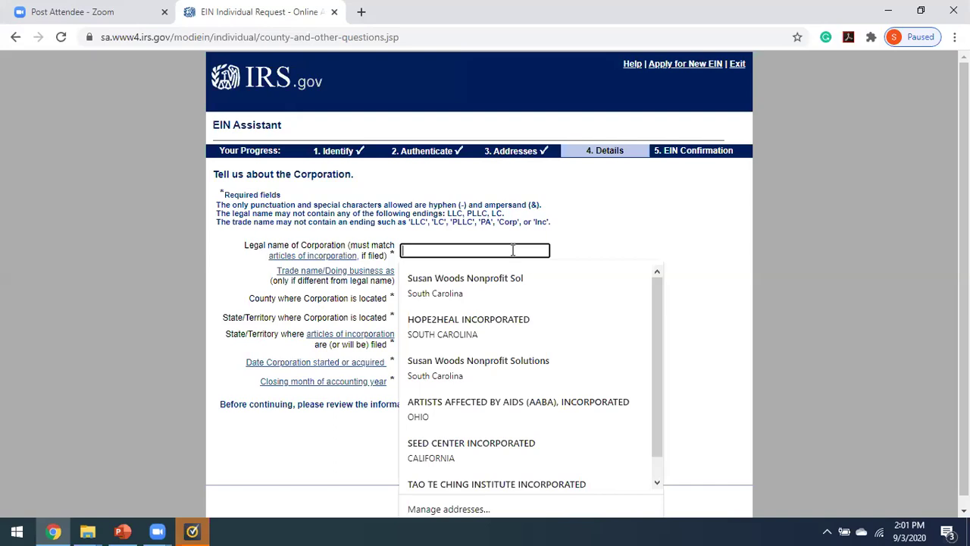
text(The CMM Fouonda)
key(BackSpace)
key(BackSpace)
key(BackSpace)
key(BackSpace)
text(ndation, In)
key(BackSpace)
key(BackSpace)
text(Incorporated)
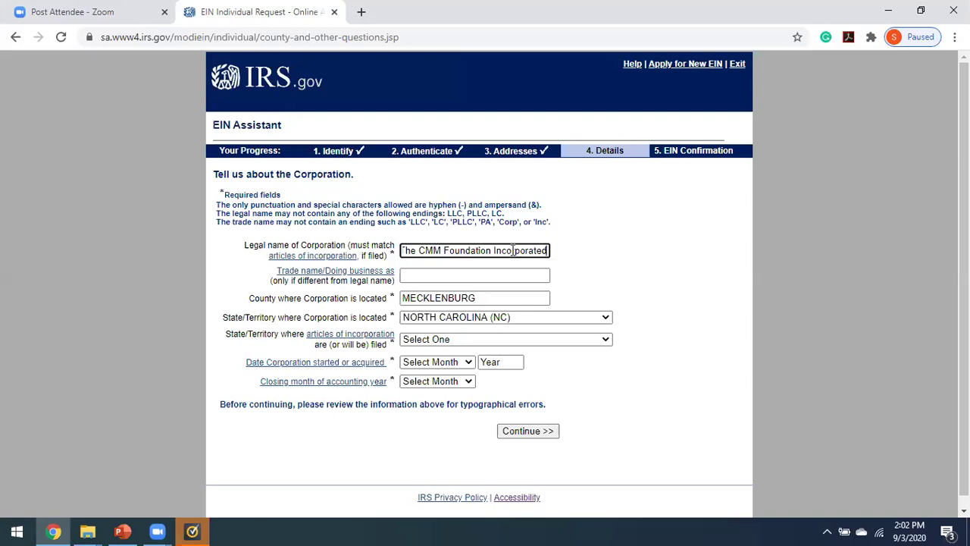
Set the state where the articles of incorporation are filed to NORTH CAROLINA (NC).
click(606, 340)
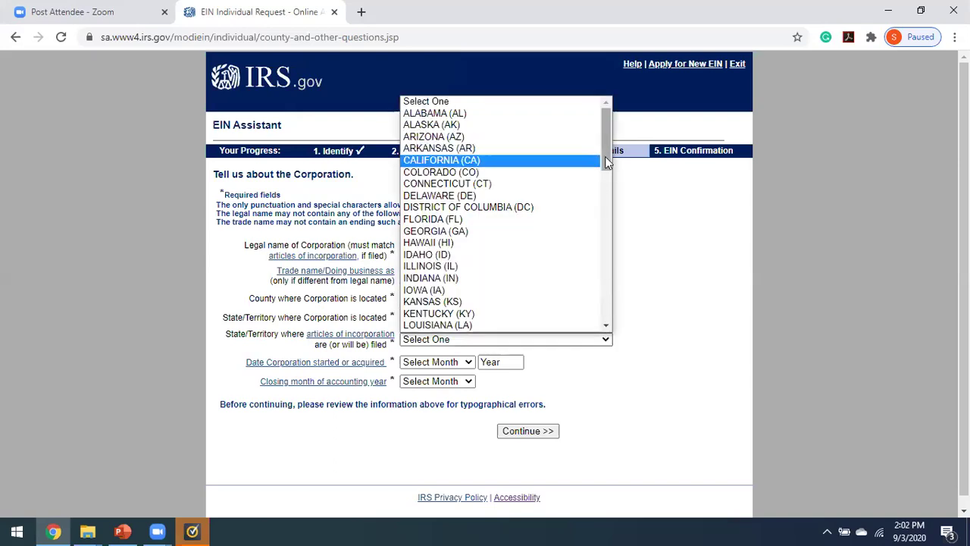
drag(605, 156, 598, 246)
click(482, 159)
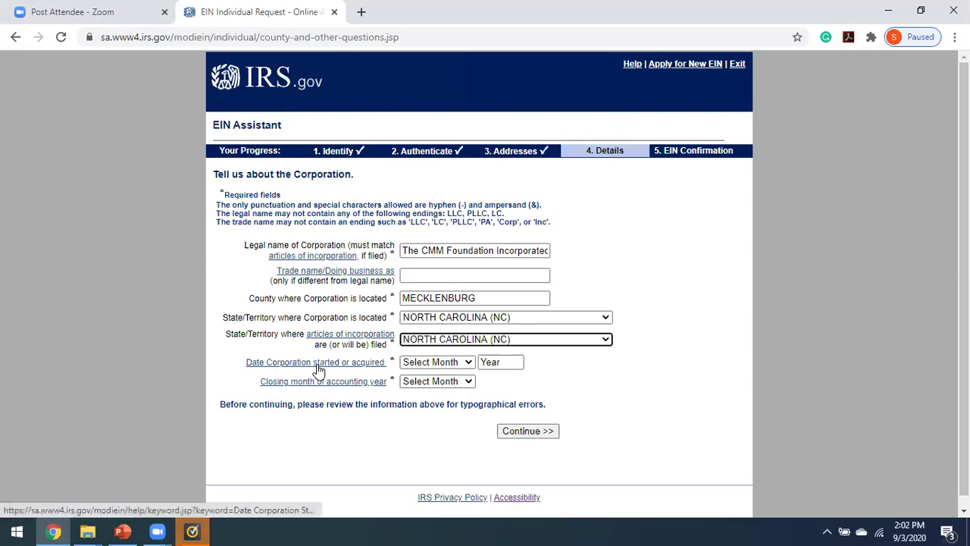
Set the date the corporation started or was acquired to September 2020.
click(468, 363)
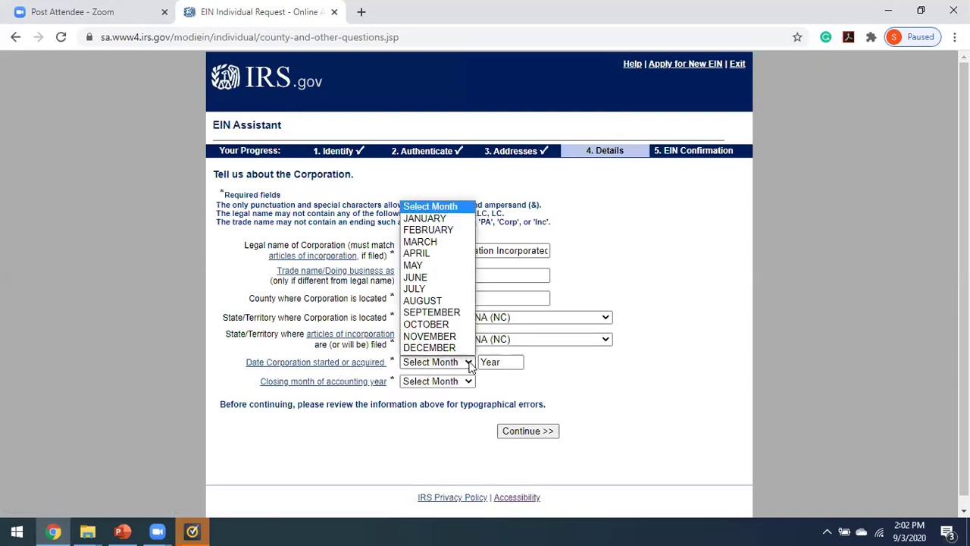
click(451, 313)
click(512, 364)
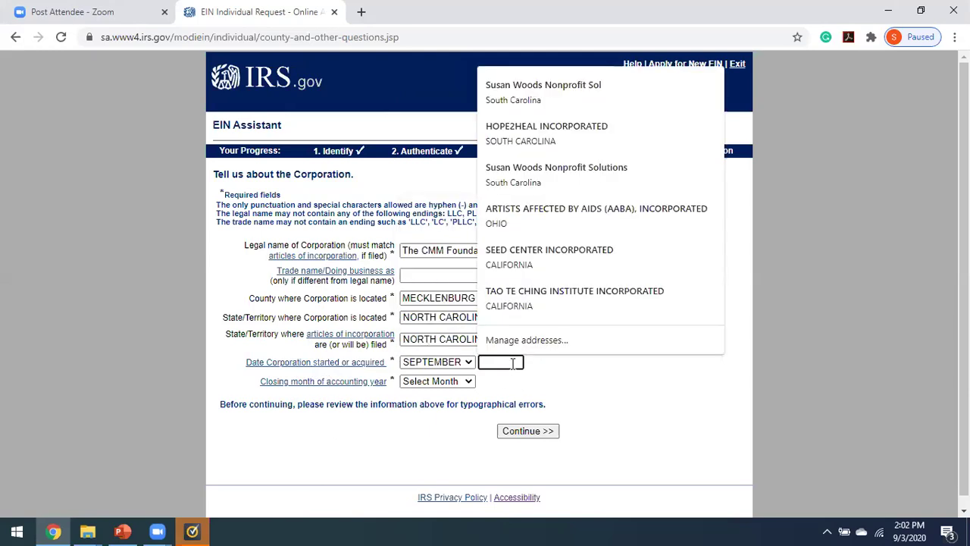
text(20)
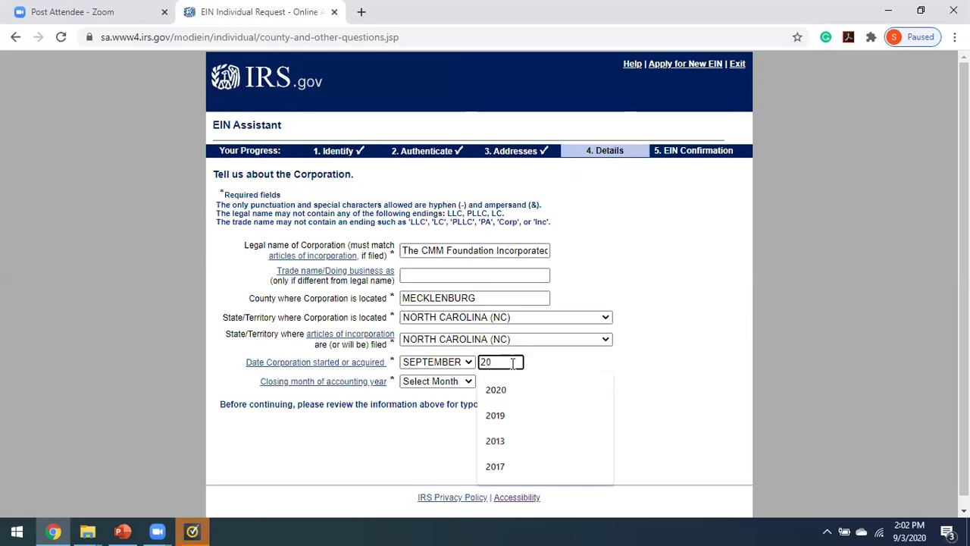
text(20)
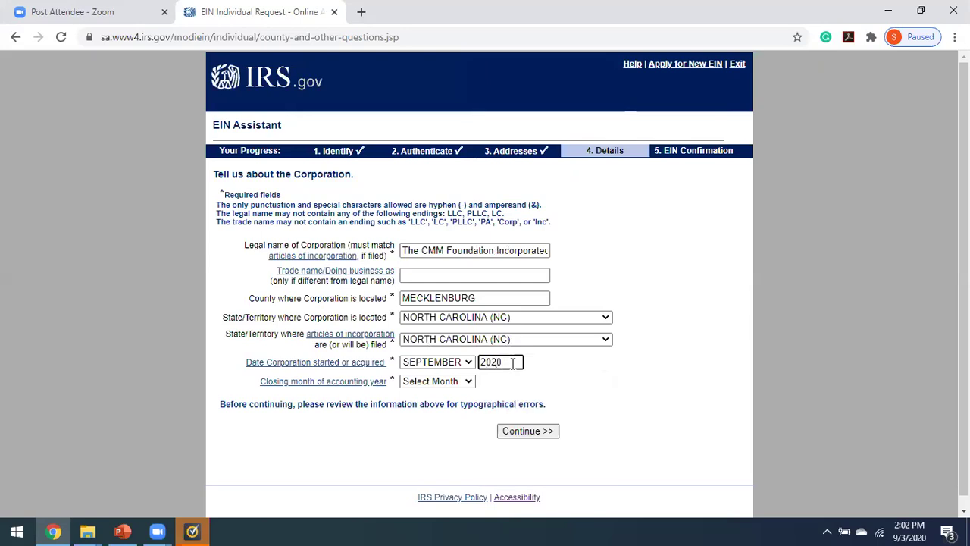
Read the help topic on the closing month of the accounting year and close it.
click(314, 382)
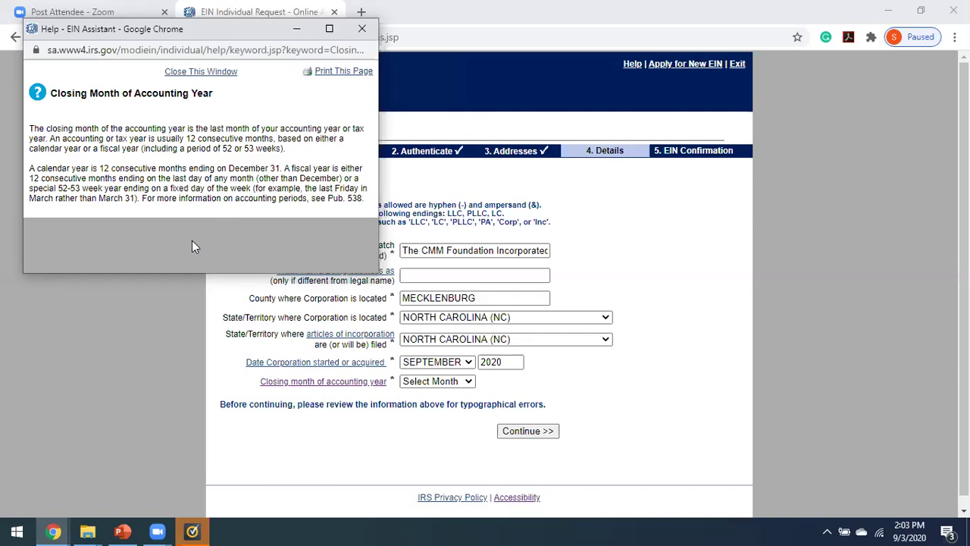
click(362, 29)
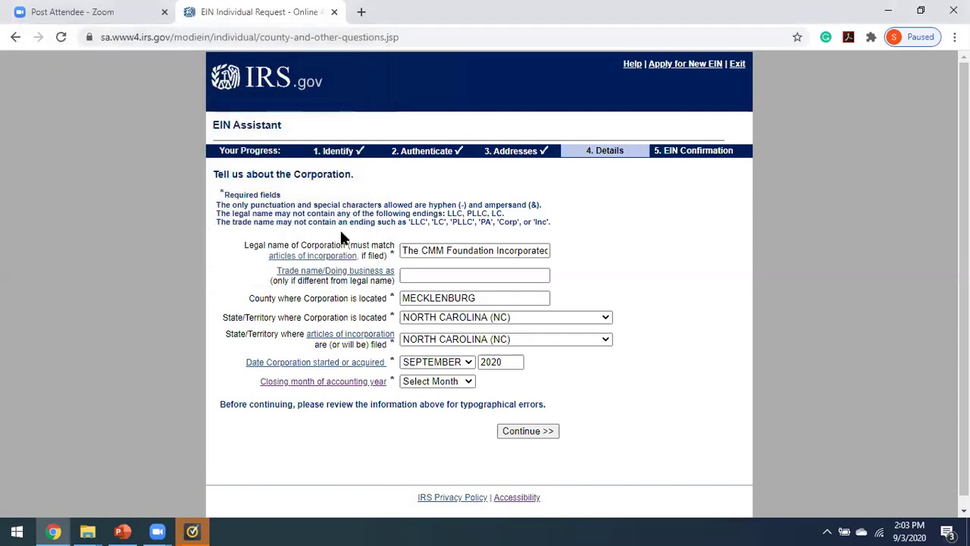
Set the closing month of the accounting year to DECEMBER and continue to the additional corporation questions.
click(468, 382)
click(432, 366)
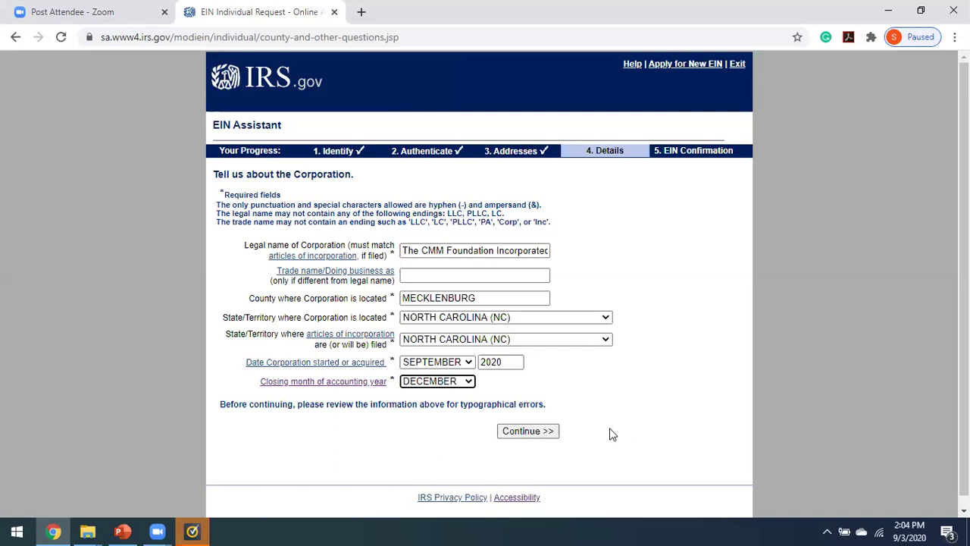
click(528, 430)
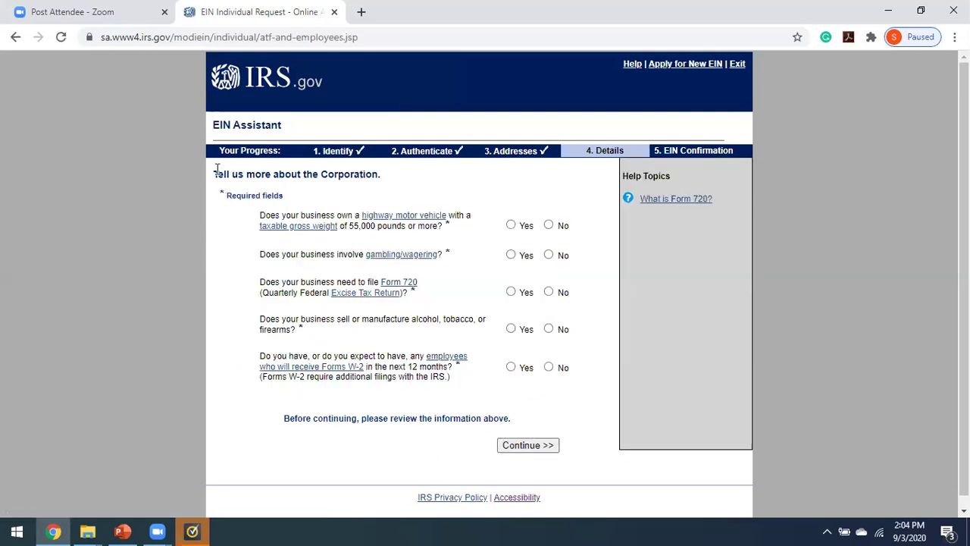
Answer No to the highway vehicle, gambling, Form 720, alcohol/tobacco/firearms and W-2 employee questions, and continue.
drag(215, 173, 383, 172)
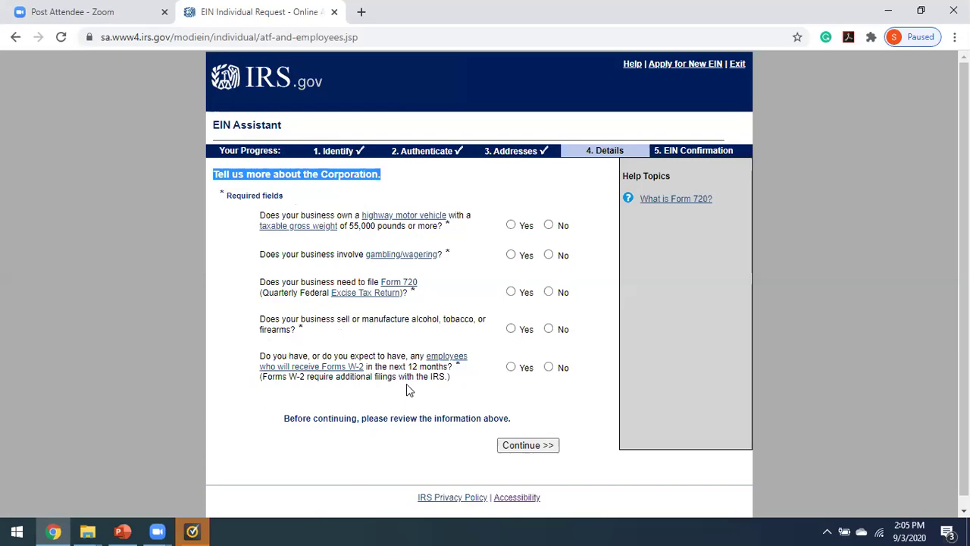
click(549, 226)
click(548, 255)
click(549, 292)
click(549, 329)
click(548, 367)
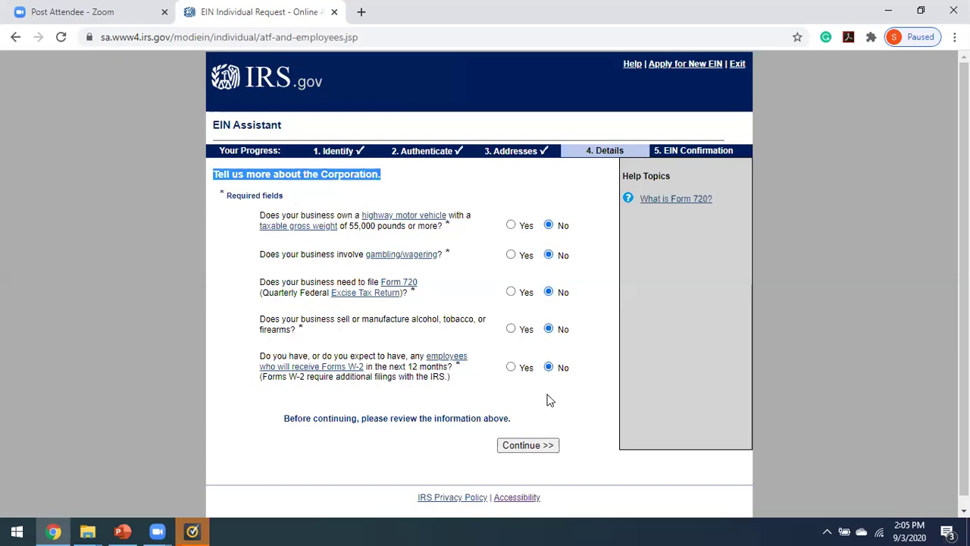
click(528, 446)
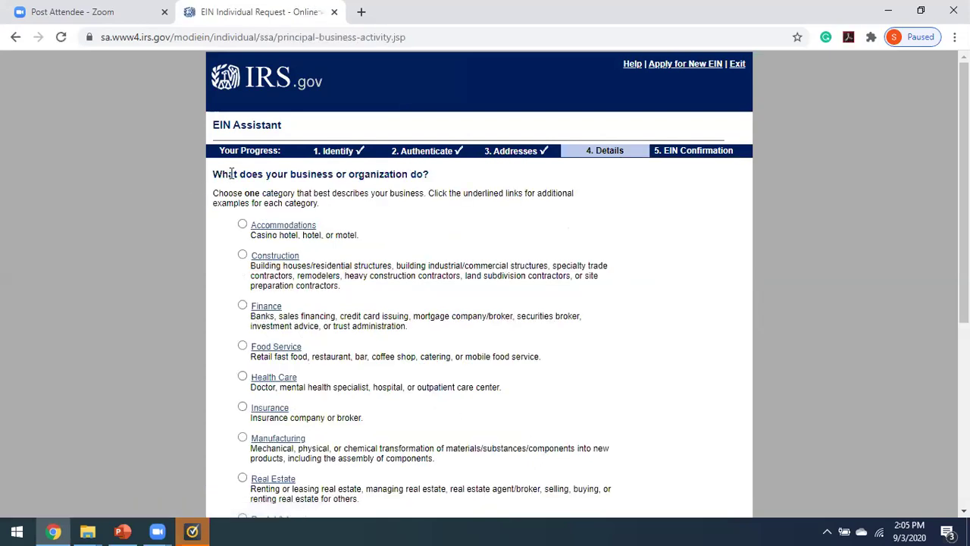
Review the business categories, choose Other as what the organization does, and continue.
drag(213, 173, 431, 180)
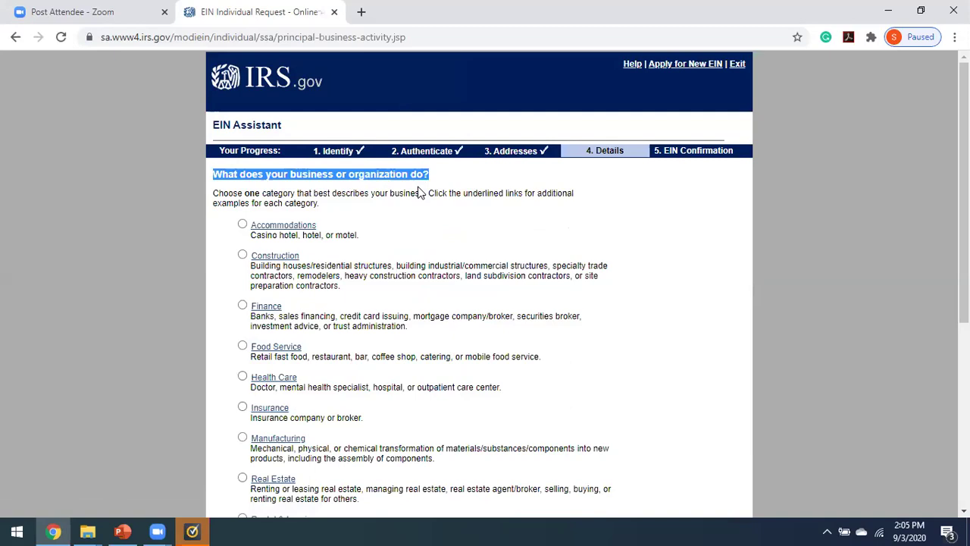
scroll(485, 285, down, 5)
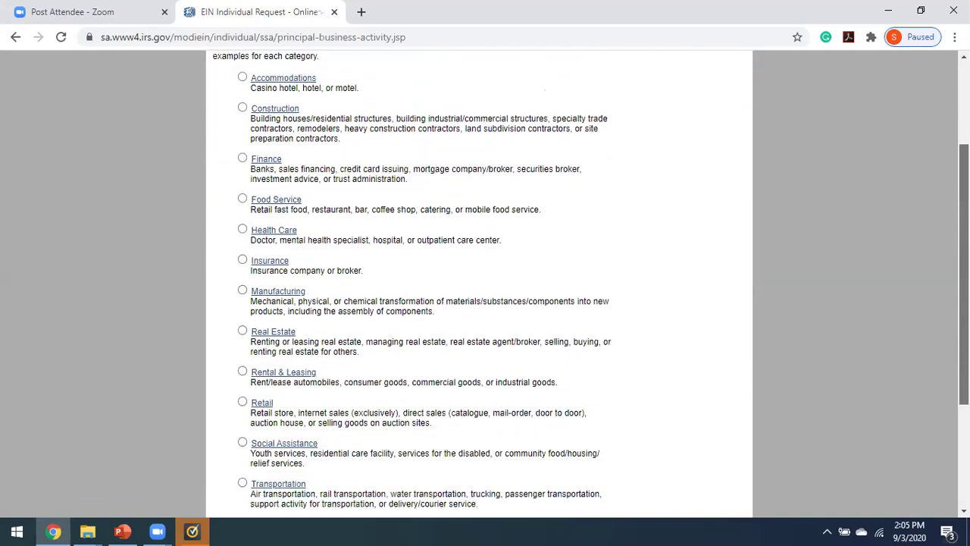
scroll(484, 285, down, 2)
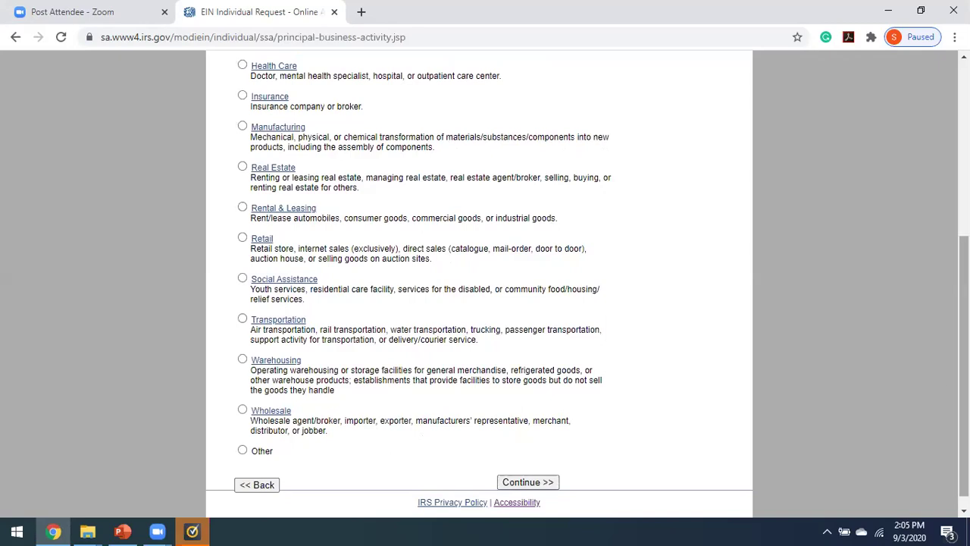
scroll(366, 419, up, 5)
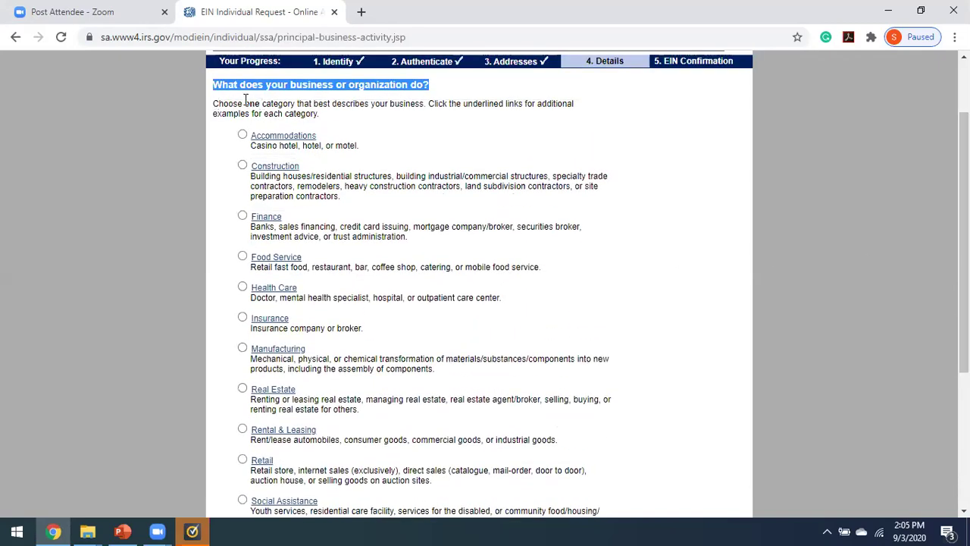
drag(244, 104, 259, 104)
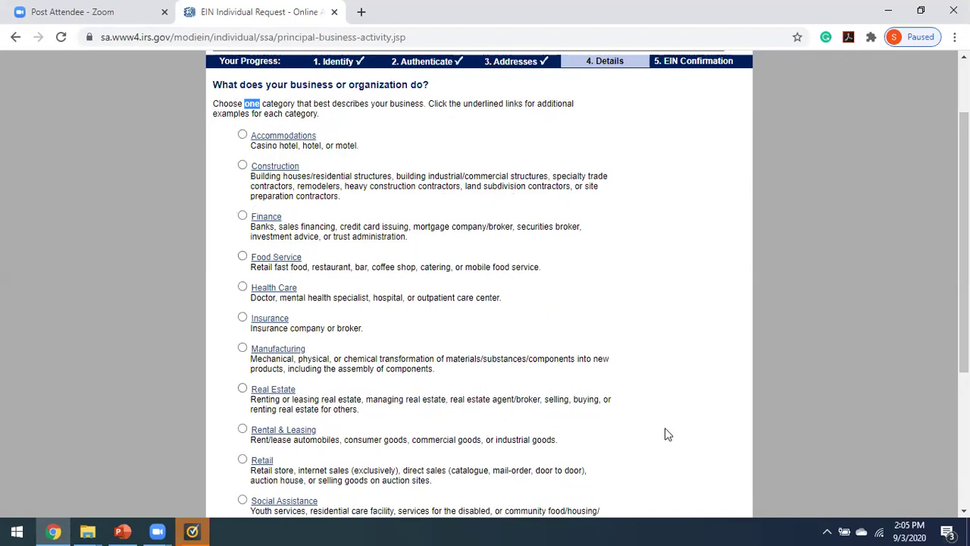
drag(963, 288, 964, 413)
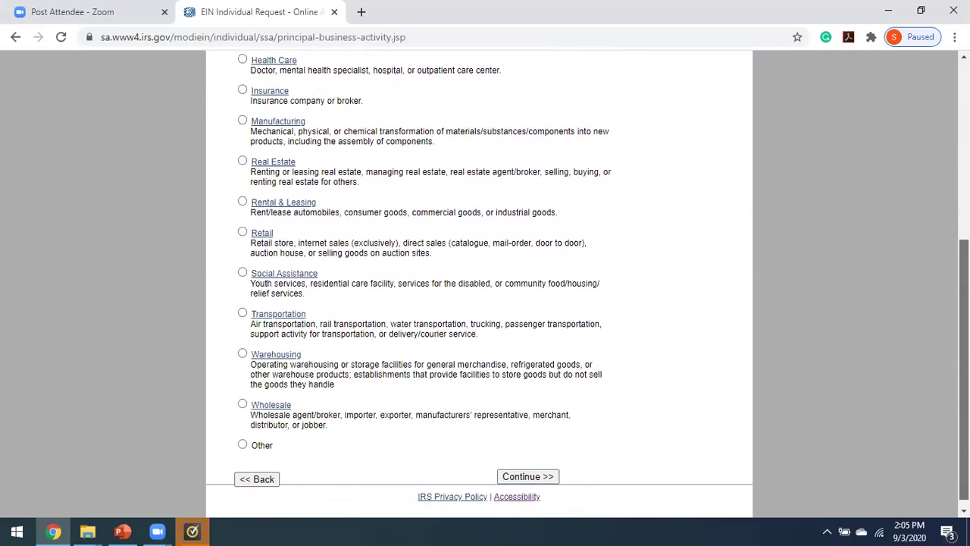
click(242, 445)
click(521, 476)
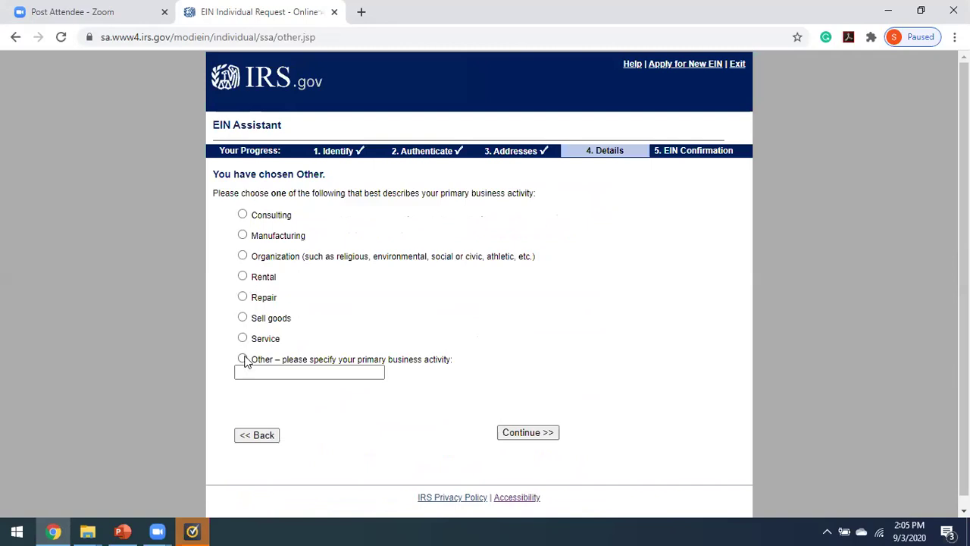
Choose Other as the primary business activity, specify it as "Community Enhancement Services", and continue.
drag(217, 174, 336, 176)
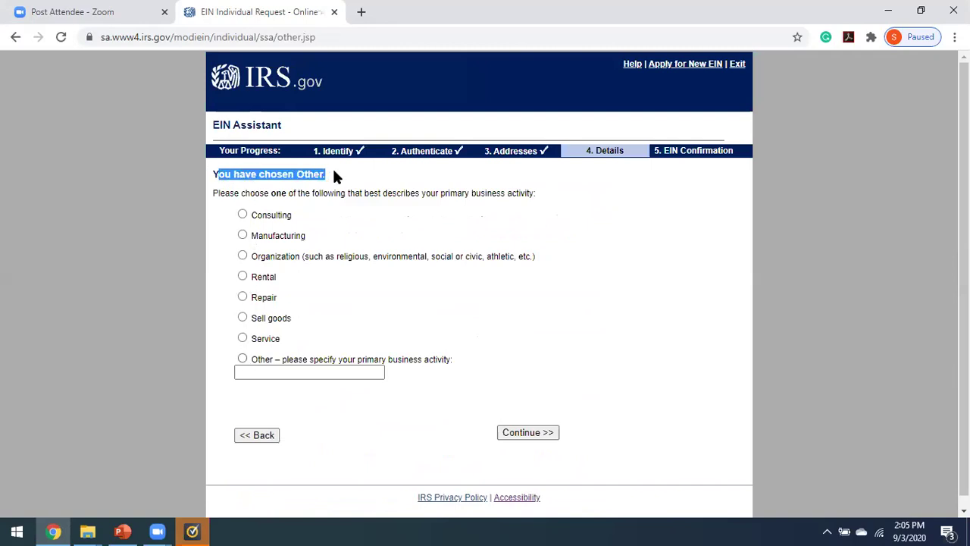
click(215, 188)
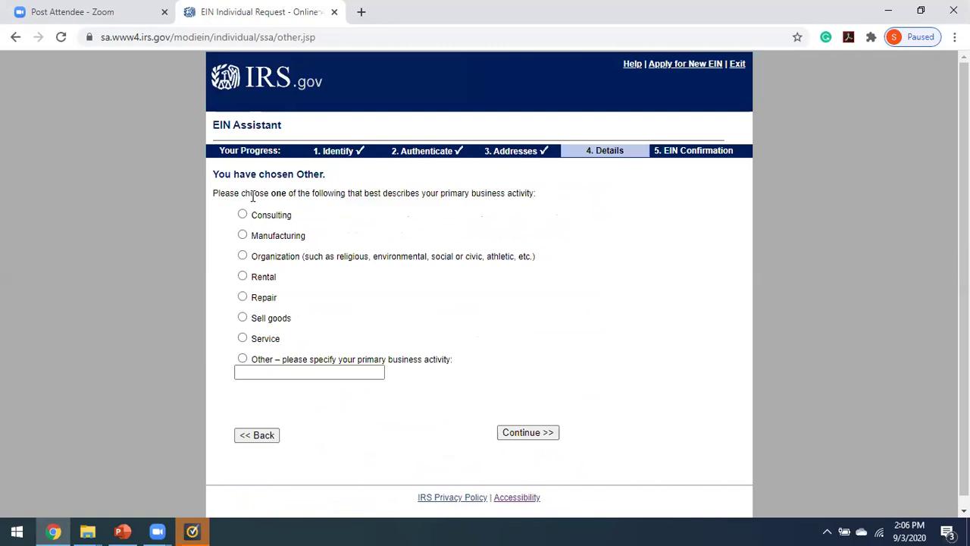
drag(271, 194, 291, 194)
drag(439, 193, 543, 199)
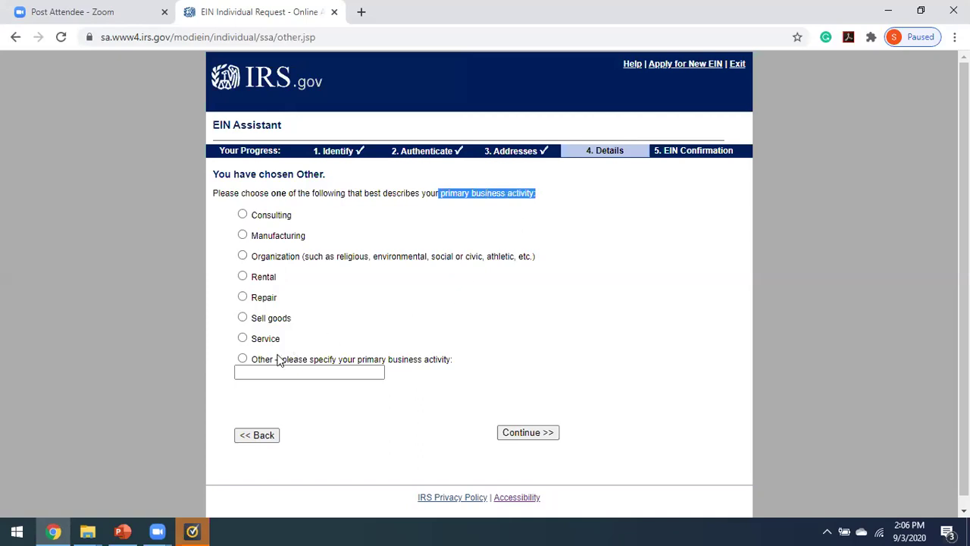
click(243, 359)
click(248, 369)
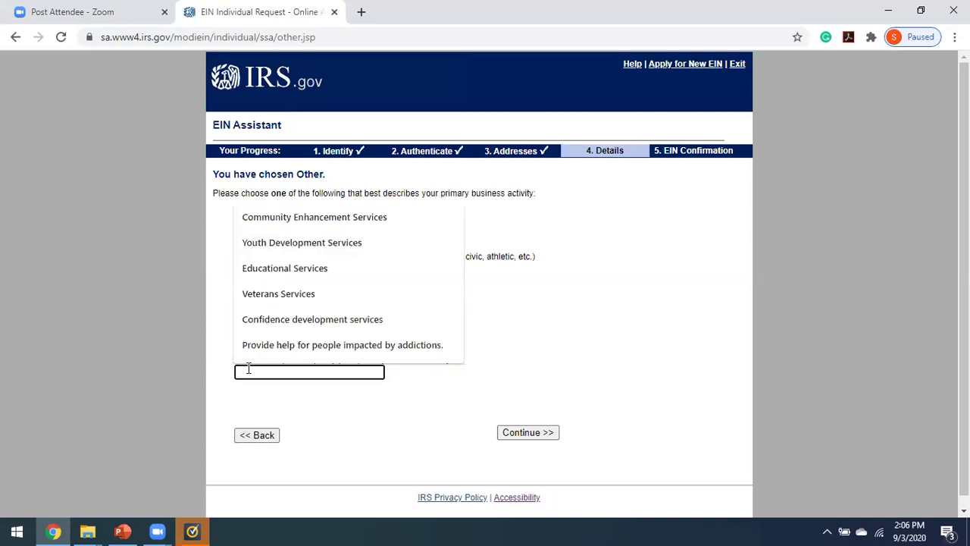
click(303, 218)
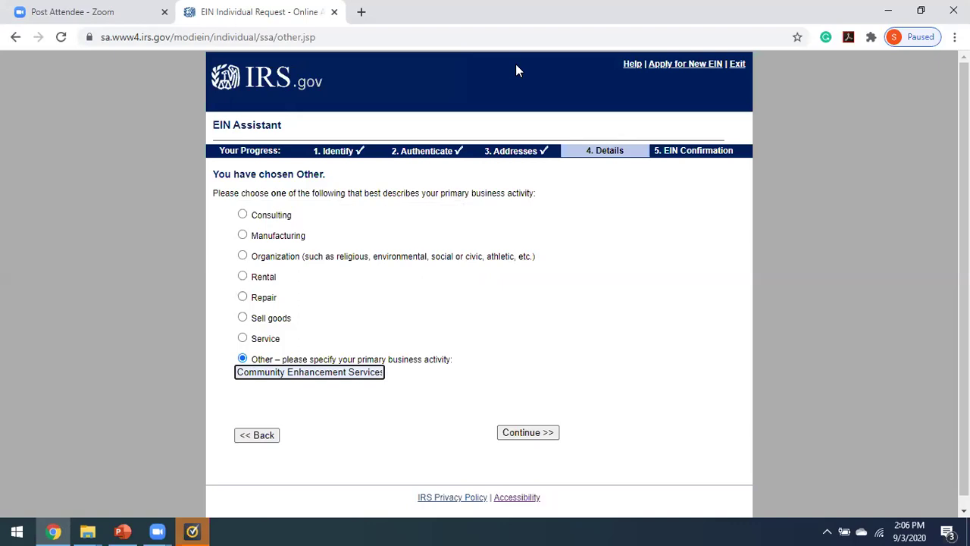
key(Return)
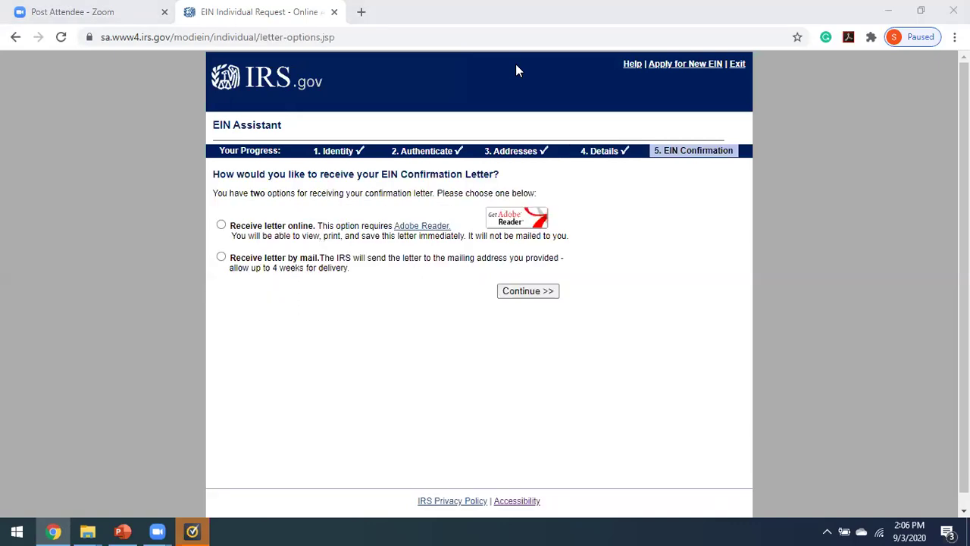
Compare the two delivery options for the EIN Confirmation Letter and choose to receive the letter online.
drag(213, 175, 528, 192)
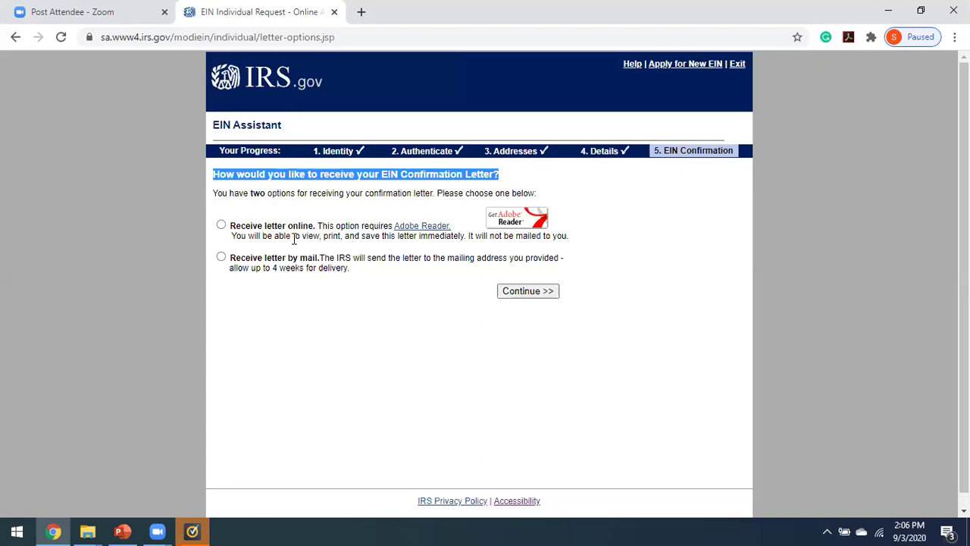
click(241, 230)
drag(229, 226, 314, 227)
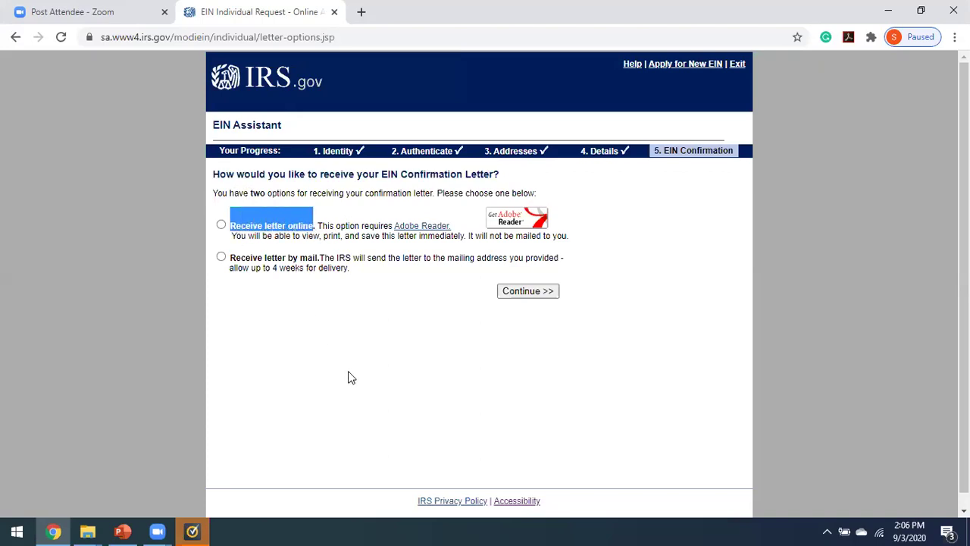
click(255, 266)
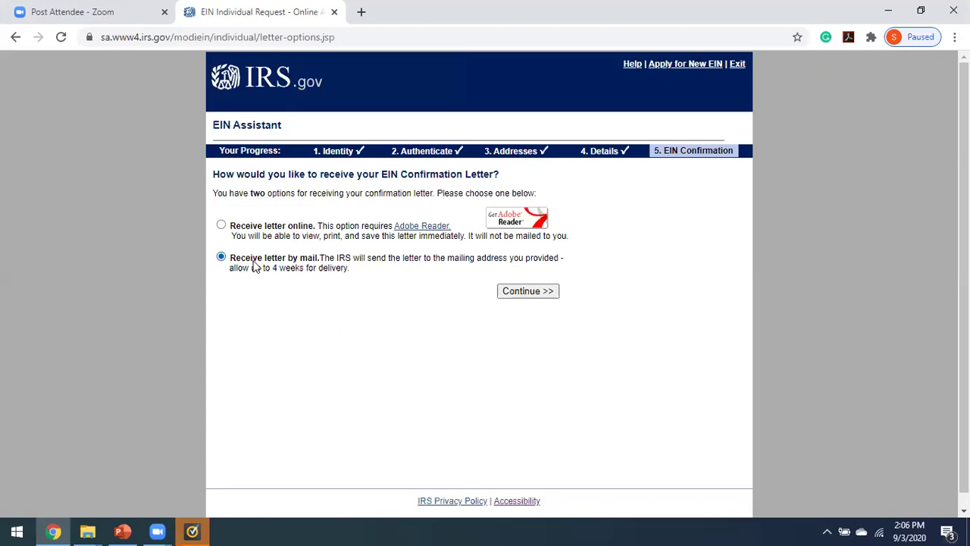
click(220, 225)
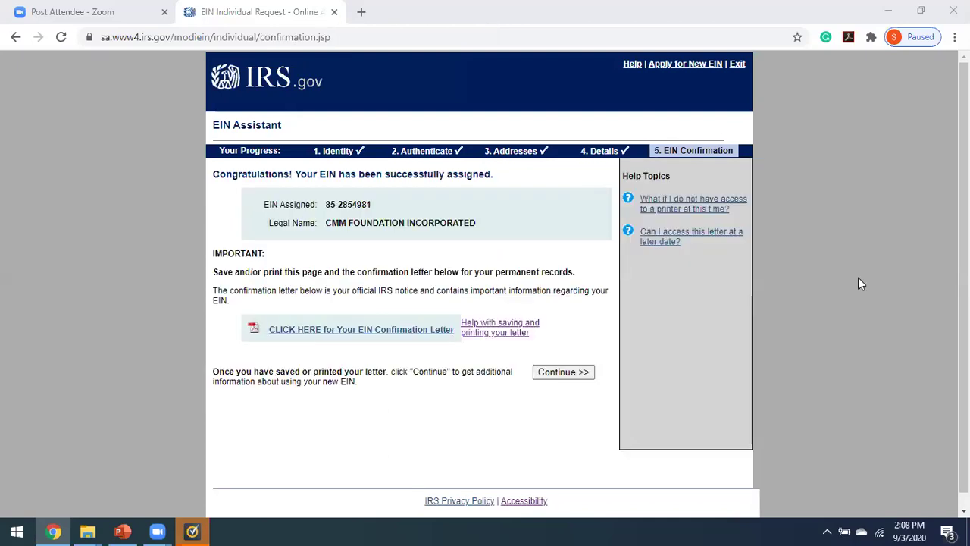
Review the assignment notice, the assigned EIN and the corporation's legal name on the confirmation page.
drag(212, 174, 502, 177)
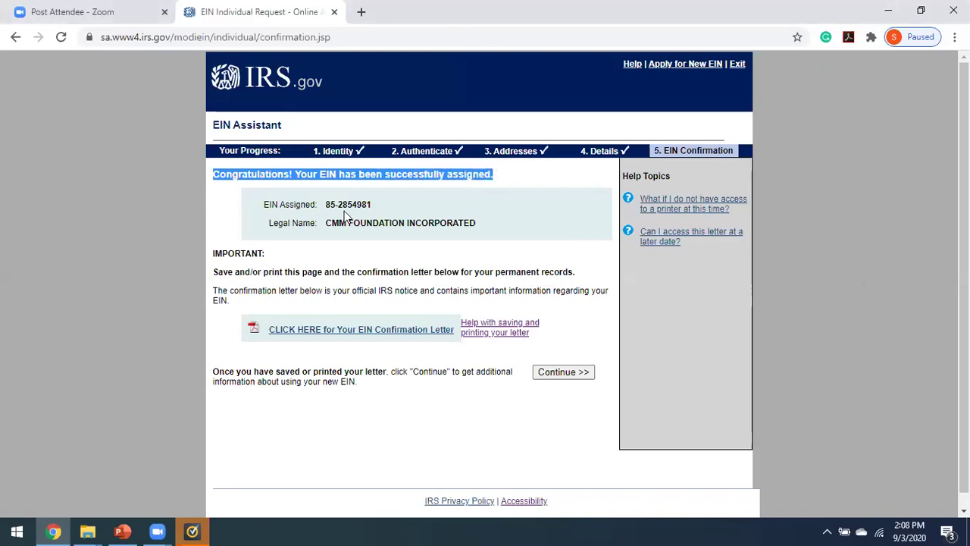
drag(326, 204, 380, 209)
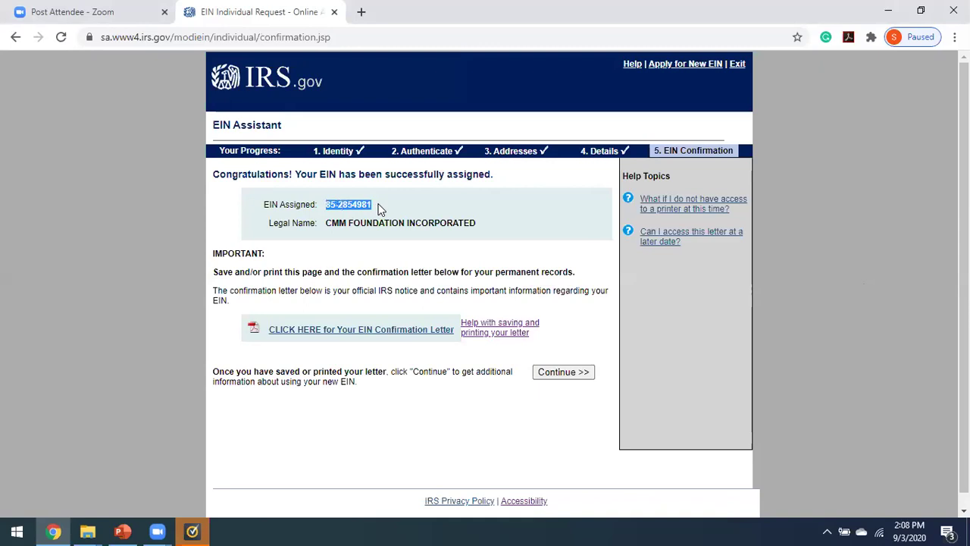
click(327, 223)
drag(326, 223, 487, 233)
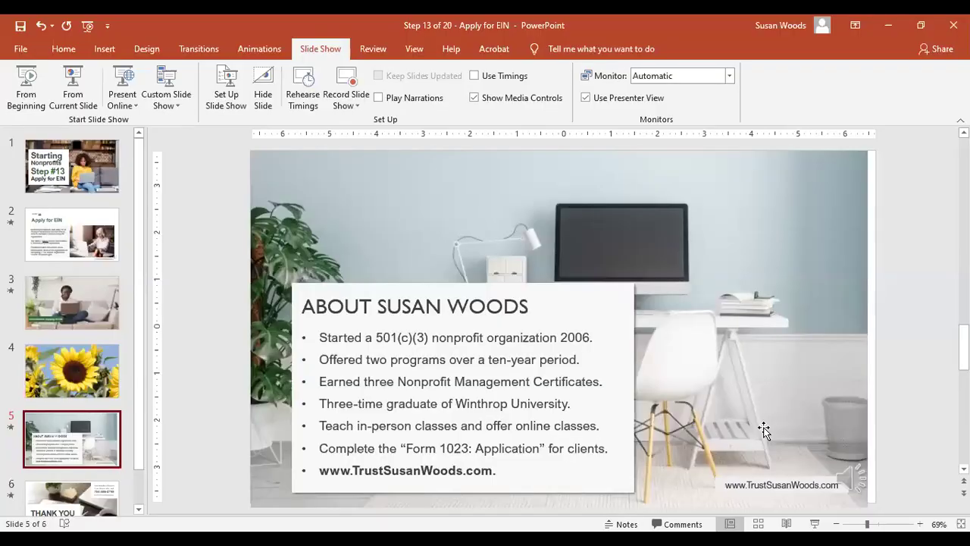
In PowerPoint, start the slide show from the current slide, slide 5.
click(55, 81)
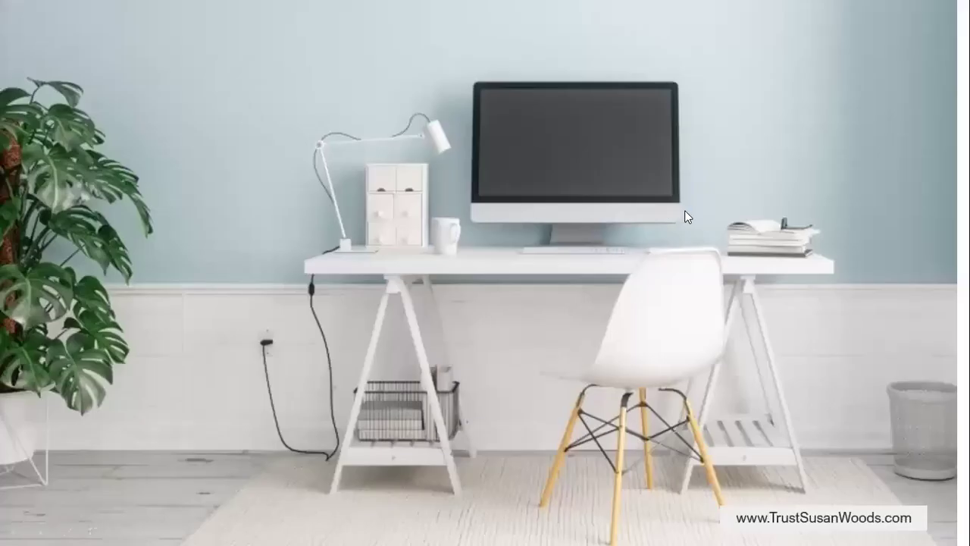